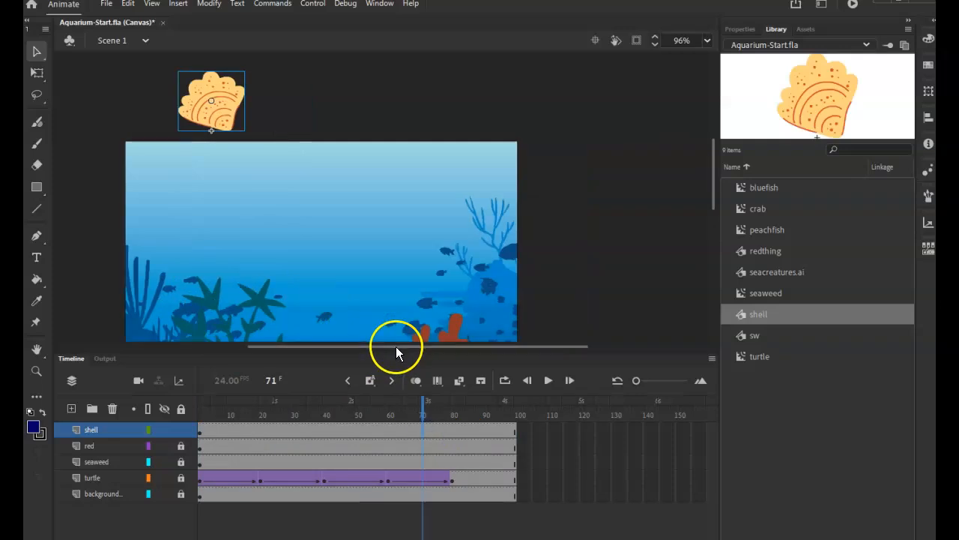
# - Insert a keyframe at frame 71 of the shell layer and move the shell down to the sea floor beside the turtle
pyautogui.rightClick(424, 434)
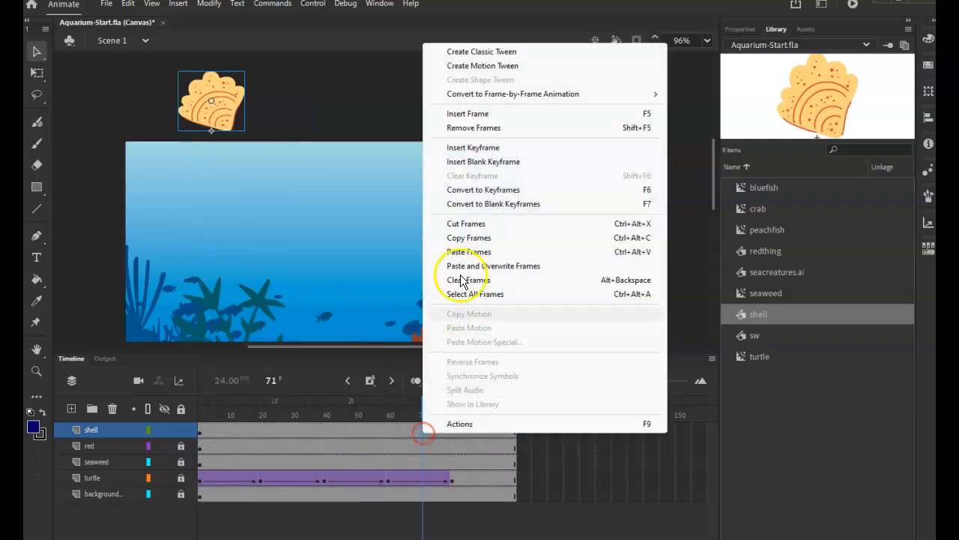
pyautogui.click(474, 150)
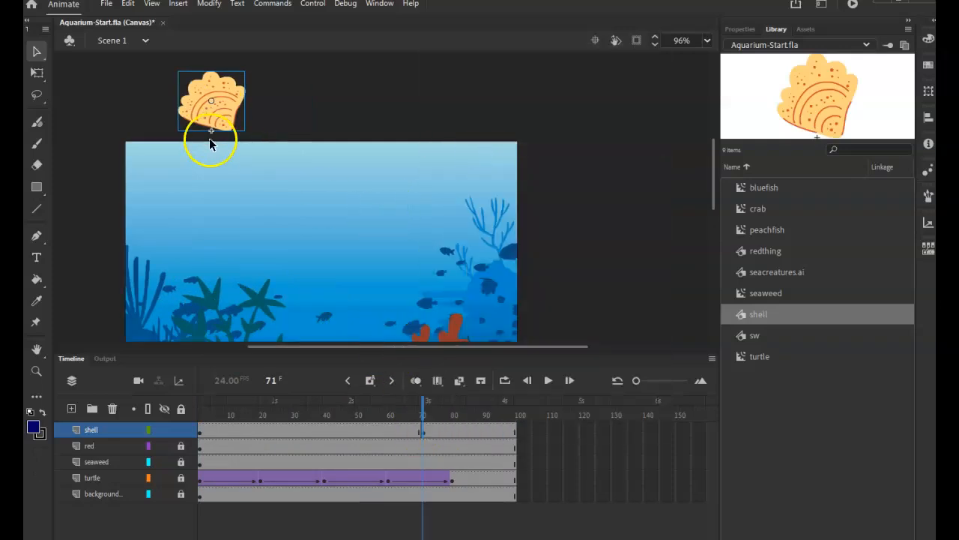
pyautogui.scroll(-3, 381, 202)
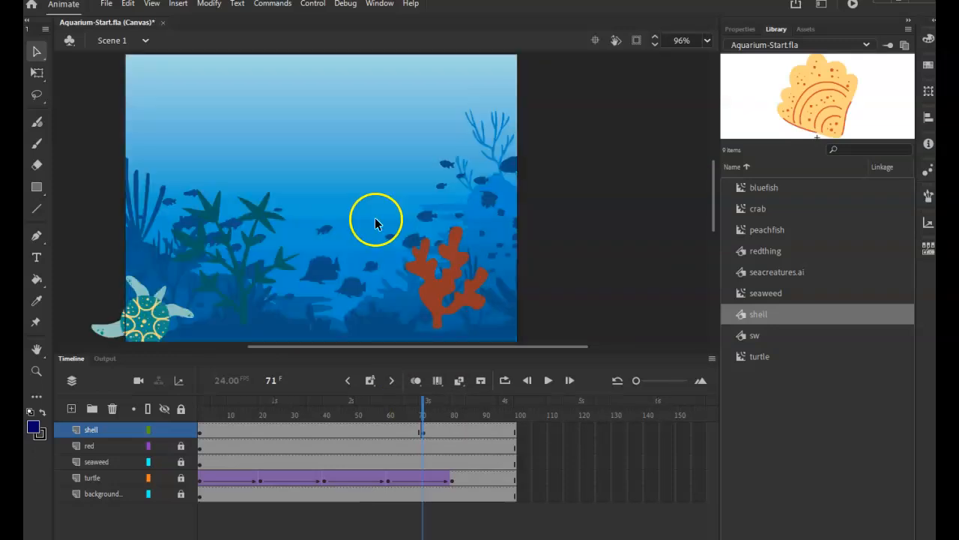
pyautogui.scroll(3, 375, 223)
pyautogui.moveTo(241, 101); pyautogui.dragTo(210, 268)
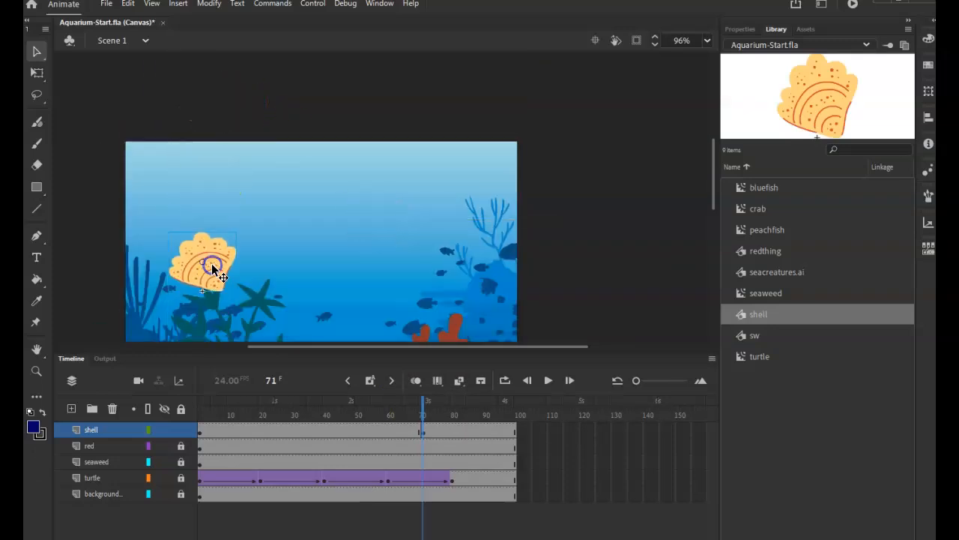
pyautogui.scroll(-6, 213, 255)
pyautogui.moveTo(213, 104); pyautogui.dragTo(237, 230)
# - Rotate the shell upright with Free Transform, move its transformation point to its base, and tilt it around that point
pyautogui.press('q')
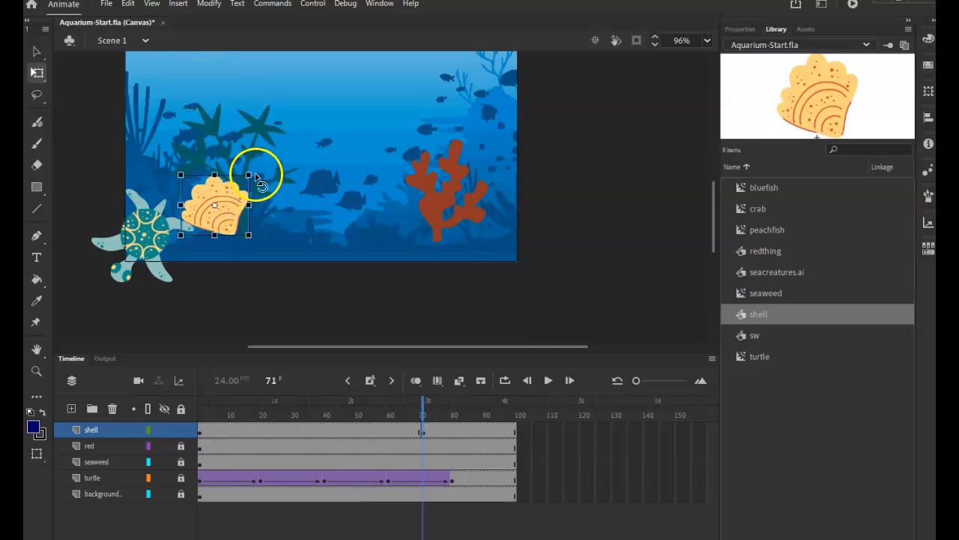
pyautogui.moveTo(254, 180); pyautogui.dragTo(218, 209)
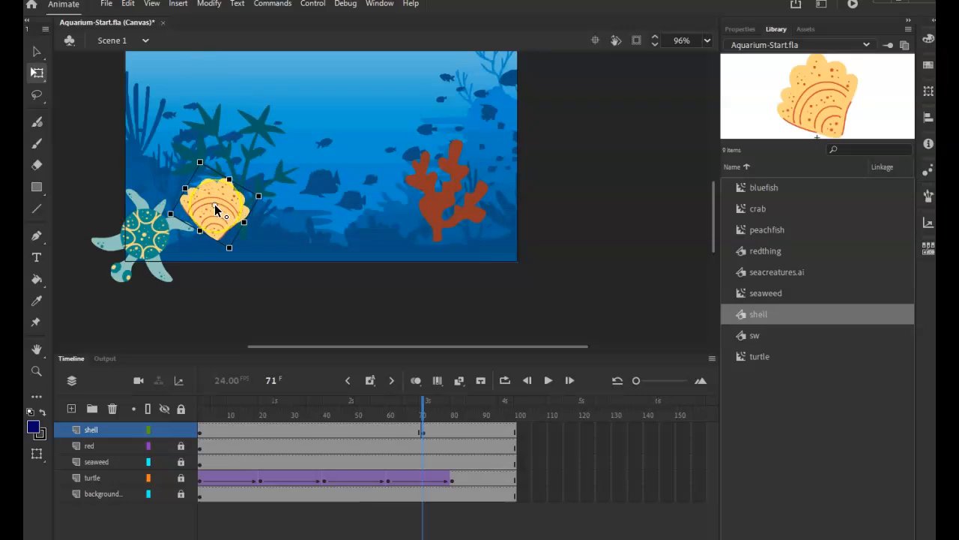
pyautogui.moveTo(216, 209); pyautogui.dragTo(213, 234)
pyautogui.moveTo(227, 204); pyautogui.dragTo(285, 212)
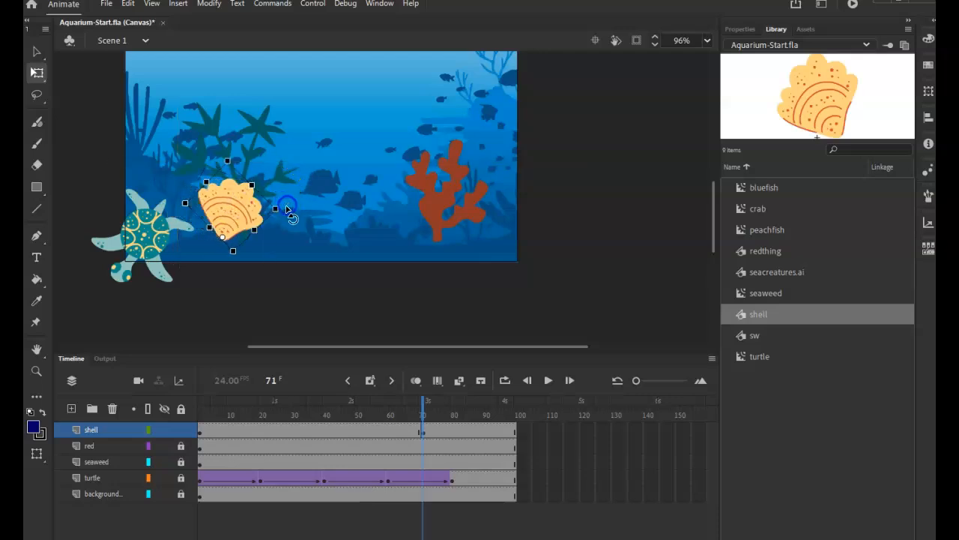
# - Create a classic tween between the shell layer's keyframes at frames 1 and 71
pyautogui.moveTo(427, 400)
pyautogui.mouseDown()
pyautogui.moveTo(187, 404)
pyautogui.moveTo(423, 405)
pyautogui.mouseUp()
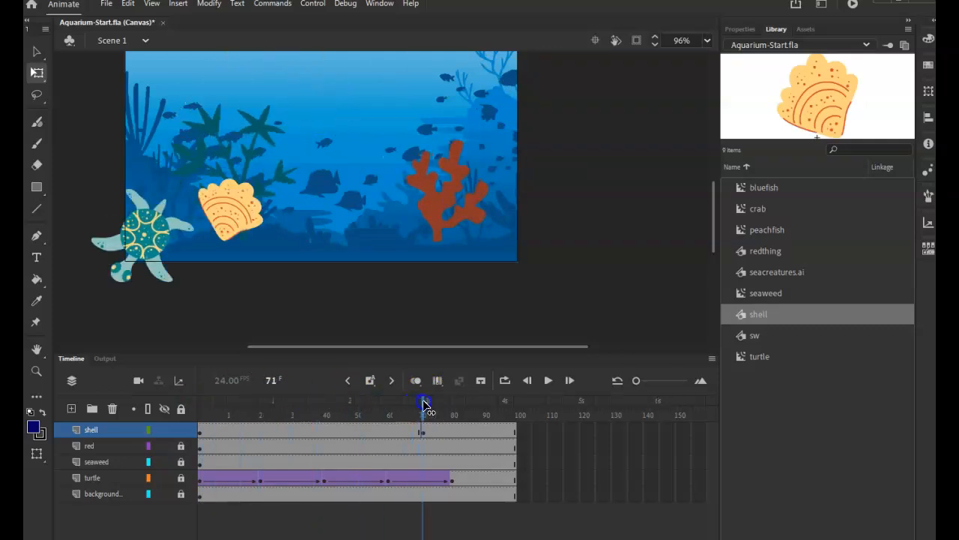
pyautogui.click(305, 429)
pyautogui.rightClick(305, 429)
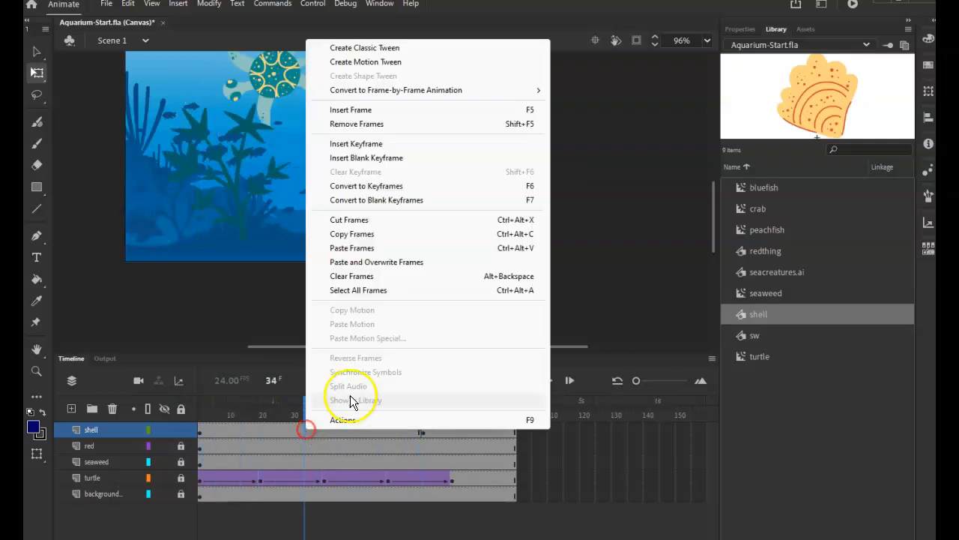
pyautogui.click(394, 50)
# - Fit the stage in the window and play the animation from frame 1
pyautogui.click(707, 41)
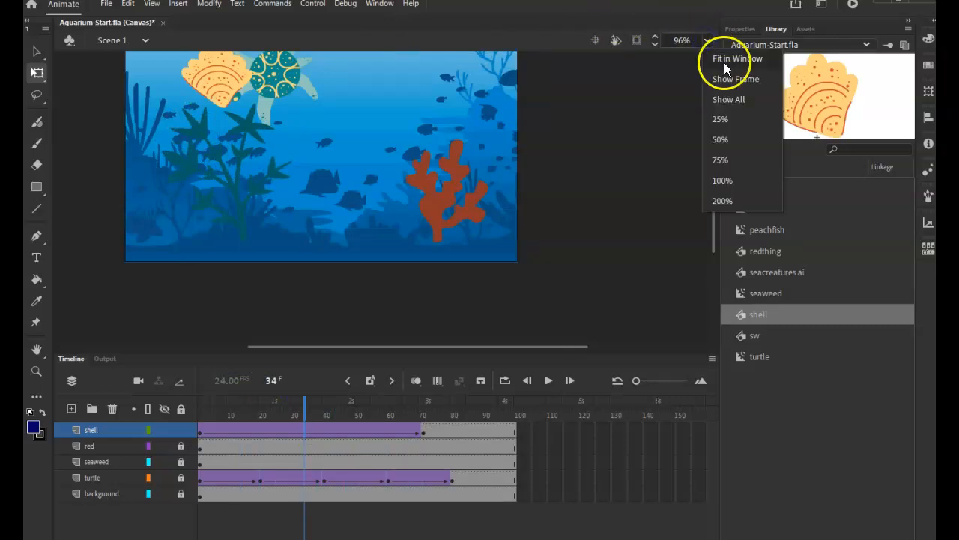
pyautogui.click(724, 59)
pyautogui.moveTo(323, 411); pyautogui.dragTo(173, 411)
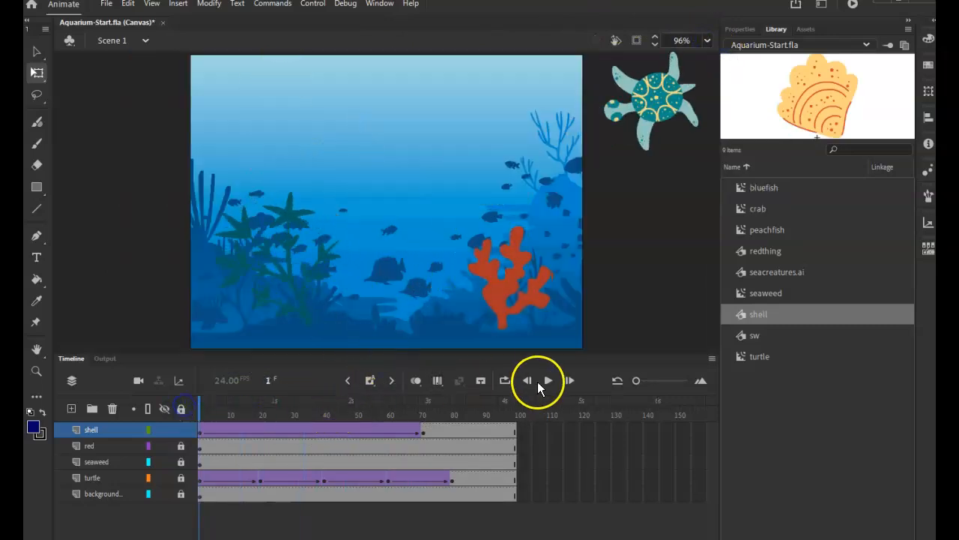
pyautogui.click(549, 381)
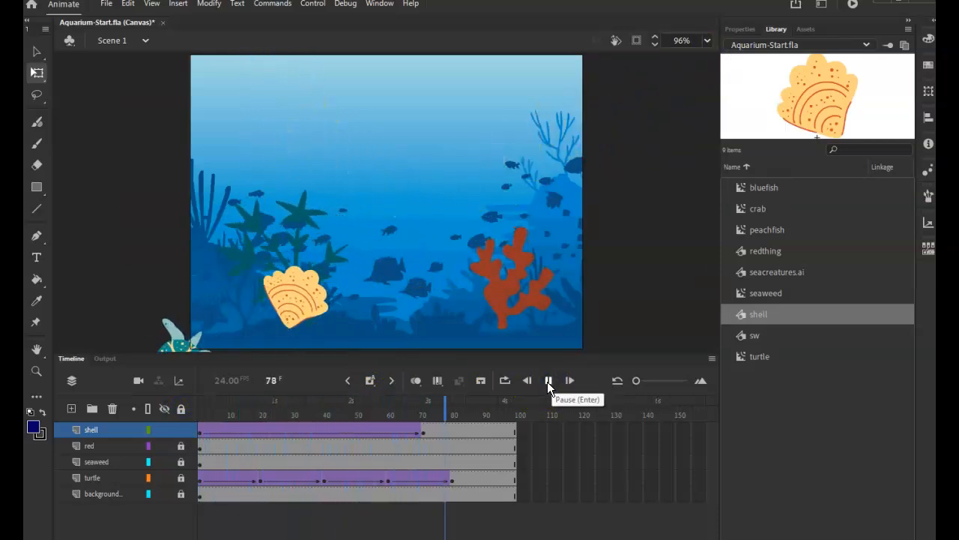
pyautogui.click(546, 382)
# - Examine the shell's transformation point at both keyframes and its tweened motion, with the off-stage content shown
pyautogui.moveTo(501, 405); pyautogui.dragTo(425, 404)
pyautogui.click(307, 319)
pyautogui.click(196, 431)
pyautogui.click(198, 431)
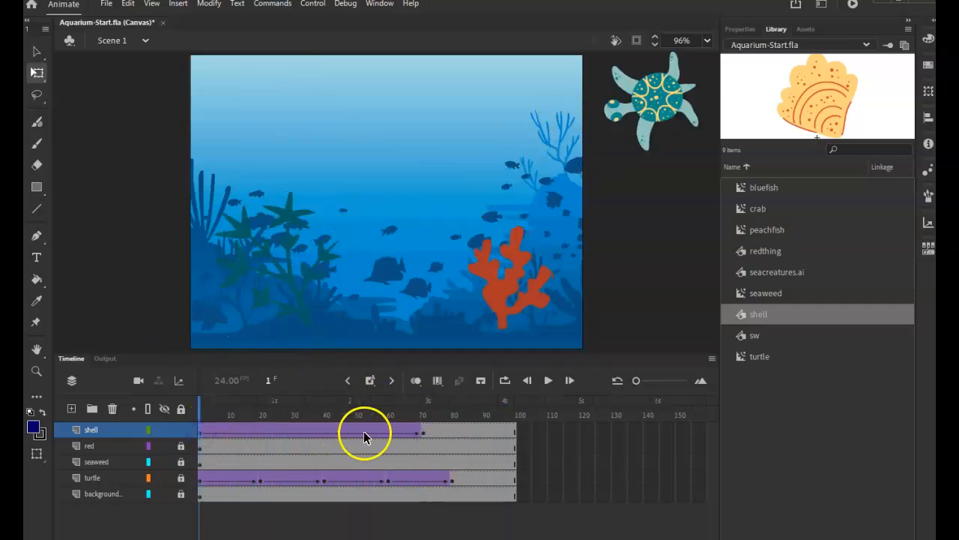
pyautogui.click(425, 433)
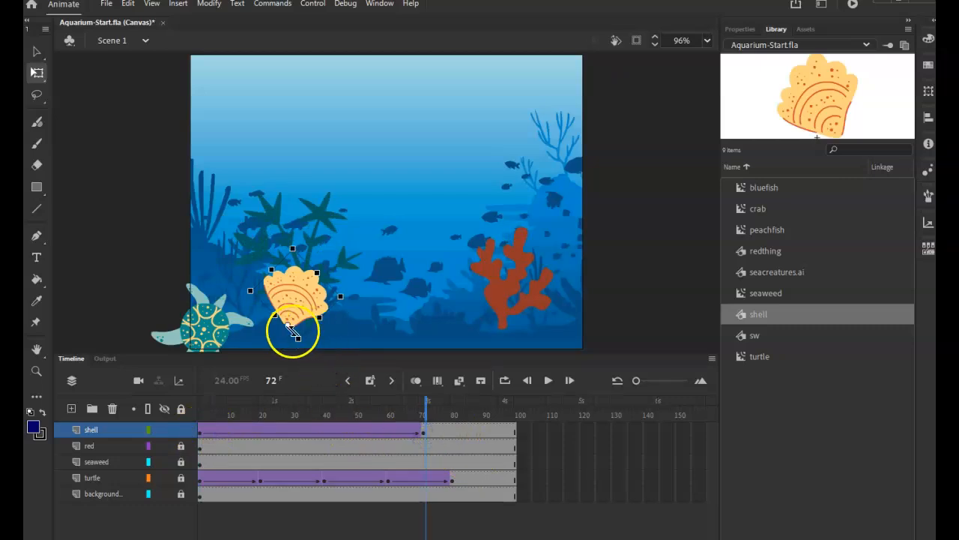
pyautogui.click(199, 434)
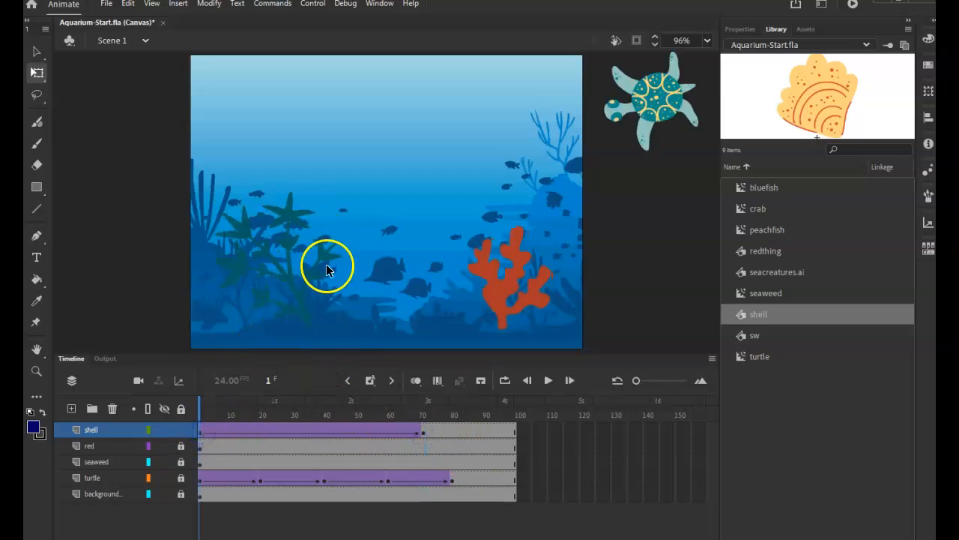
pyautogui.click(707, 40)
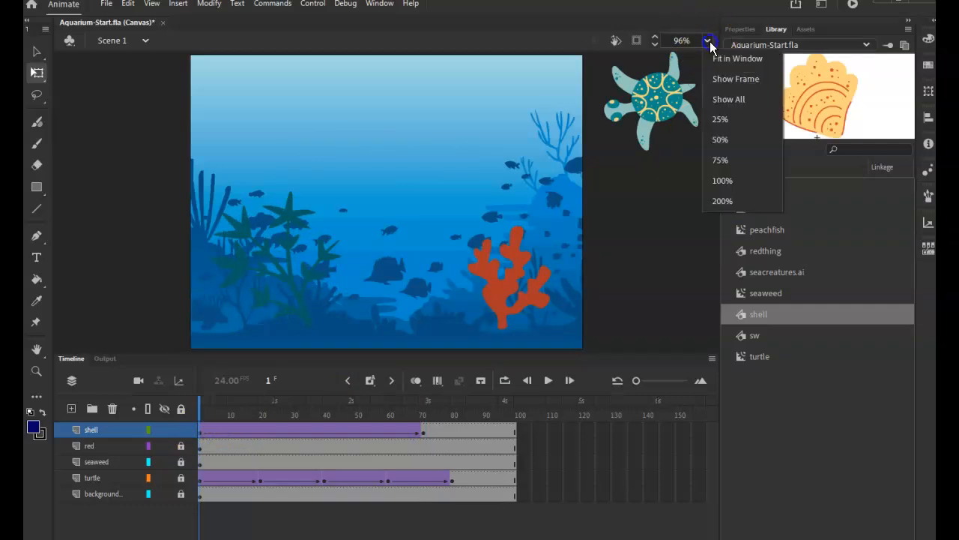
pyautogui.click(727, 97)
pyautogui.click(317, 80)
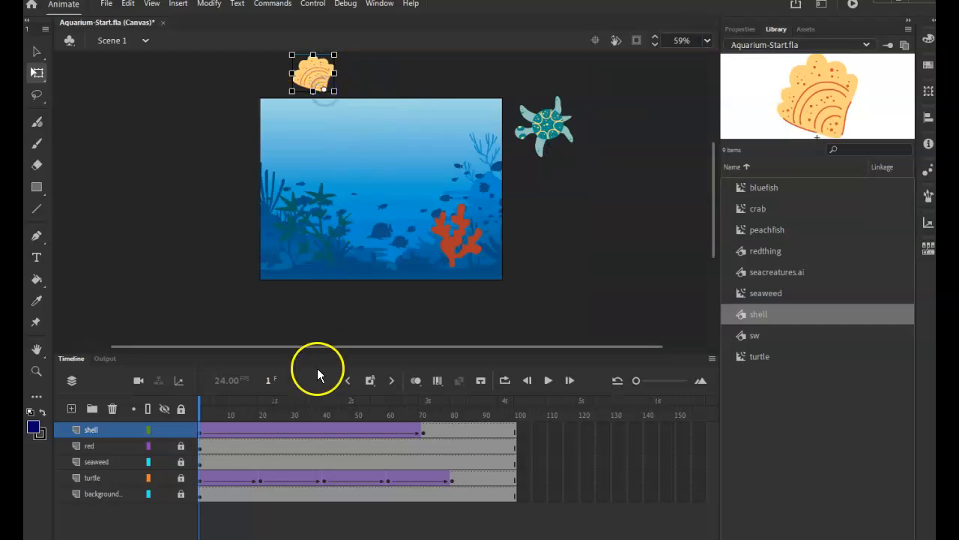
pyautogui.moveTo(203, 402); pyautogui.dragTo(277, 429)
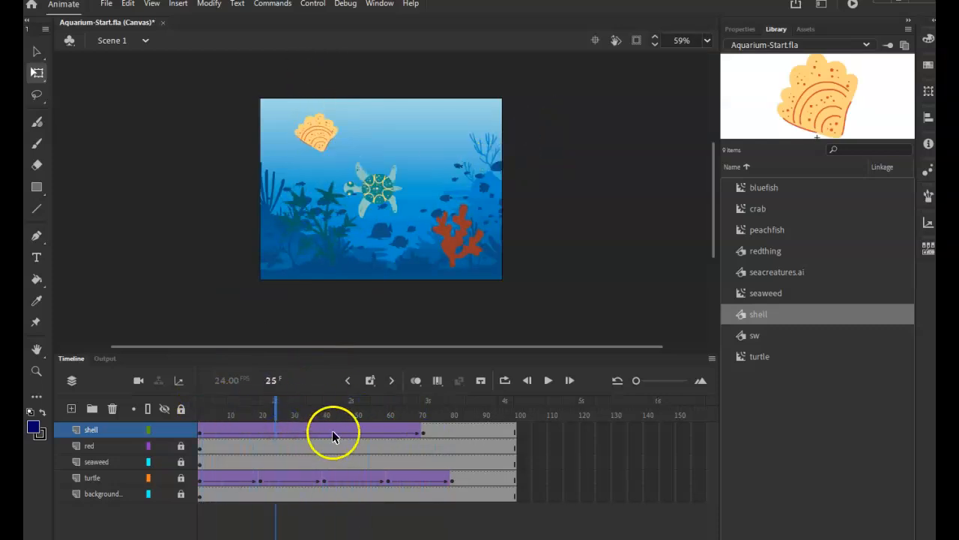
# - Browse the tween's easing presets, including Ease In Bounce, Elastic and Quint, and play the animation from the first frame
pyautogui.click(304, 433)
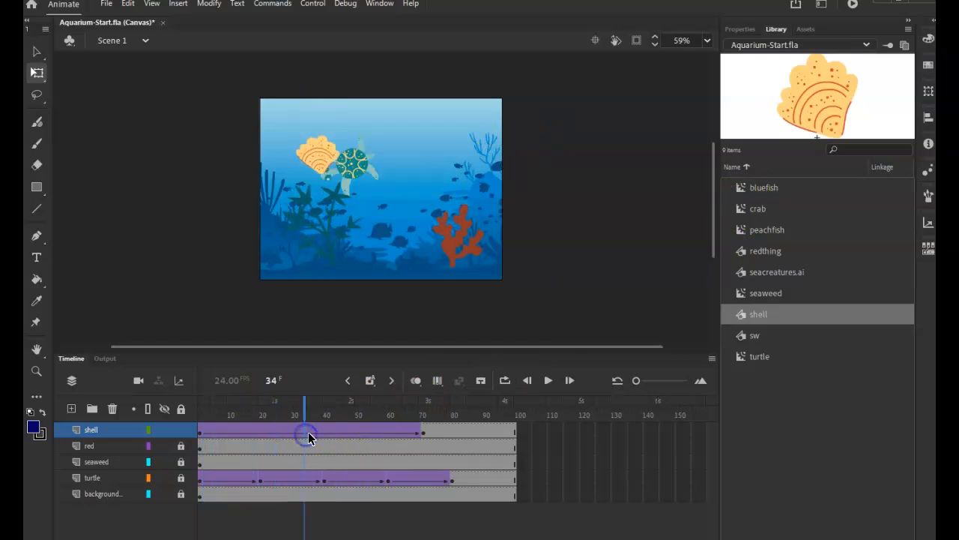
pyautogui.click(742, 30)
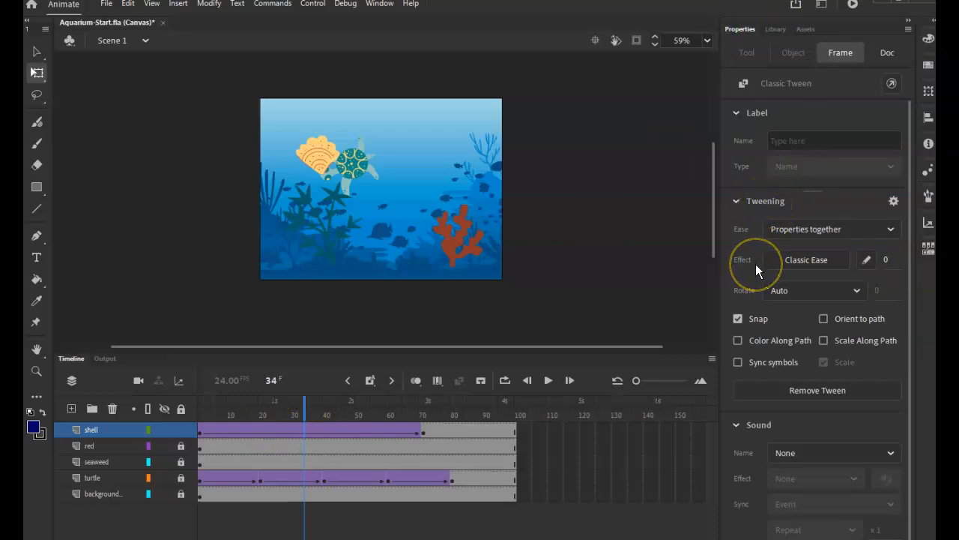
pyautogui.click(831, 235)
pyautogui.click(826, 234)
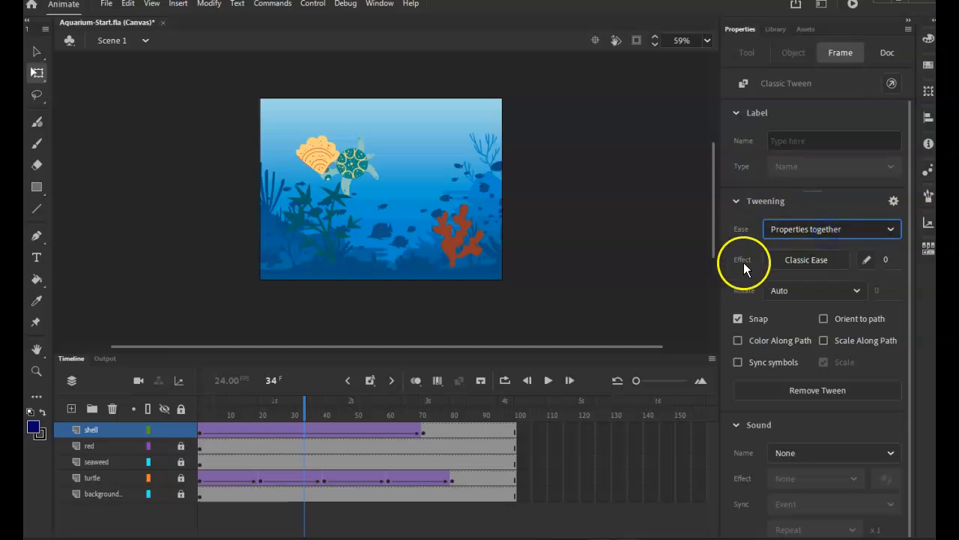
pyautogui.click(794, 262)
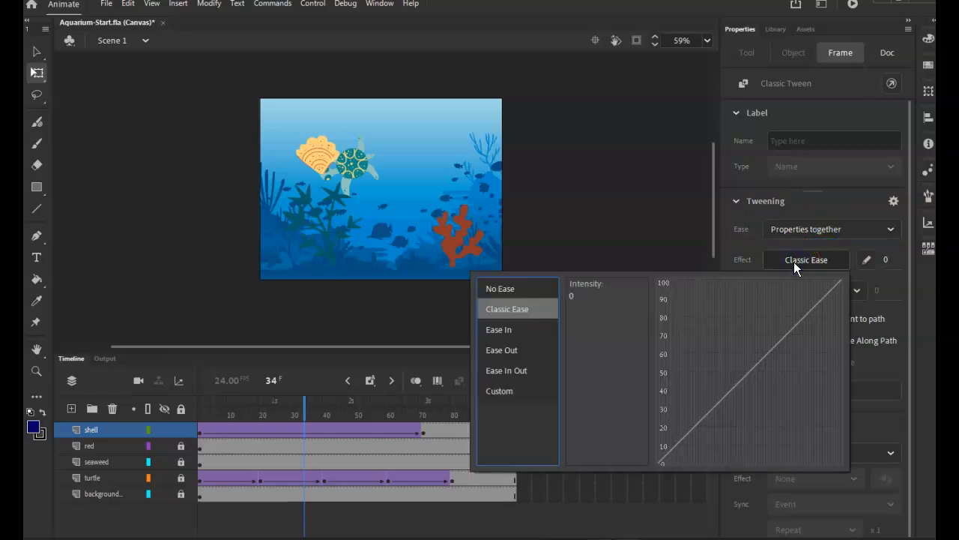
pyautogui.click(519, 372)
pyautogui.click(505, 334)
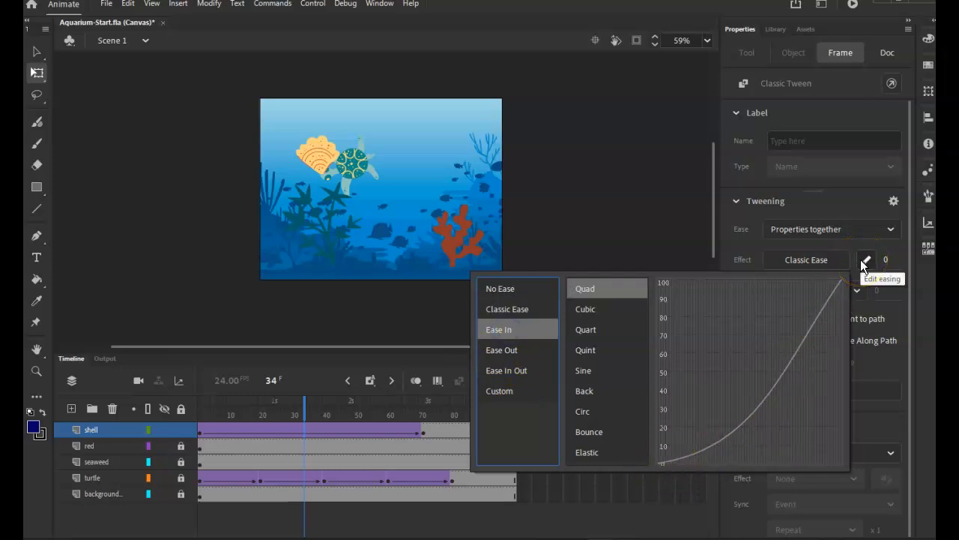
pyautogui.click(589, 431)
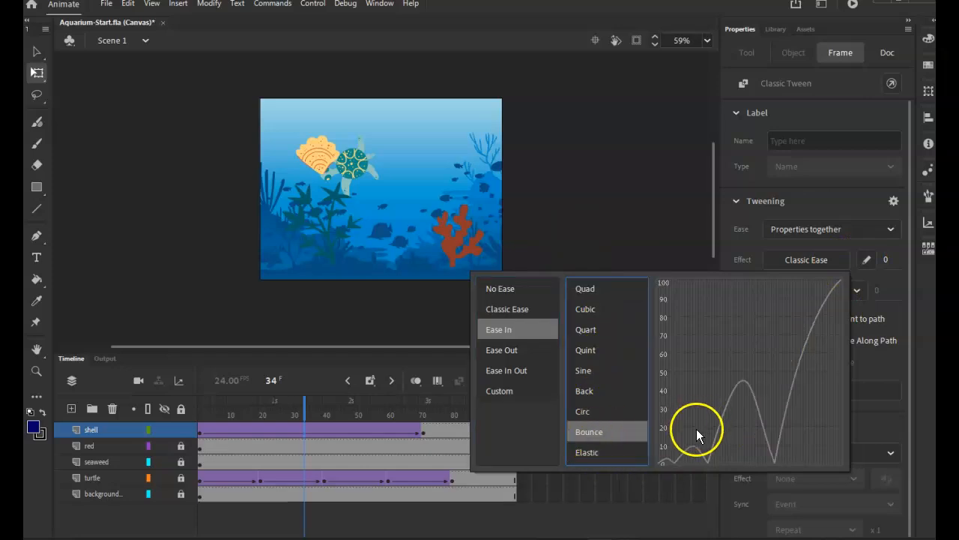
pyautogui.click(591, 452)
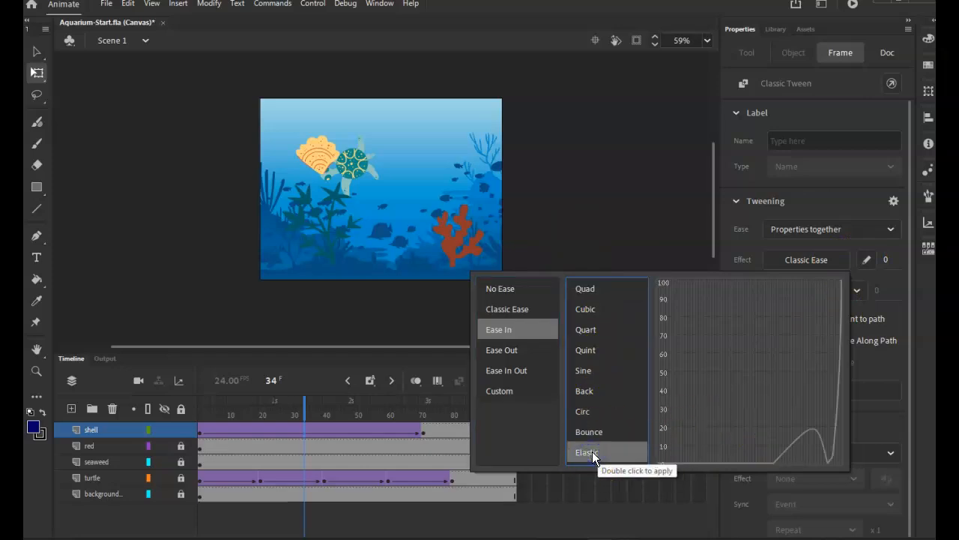
pyautogui.click(590, 353)
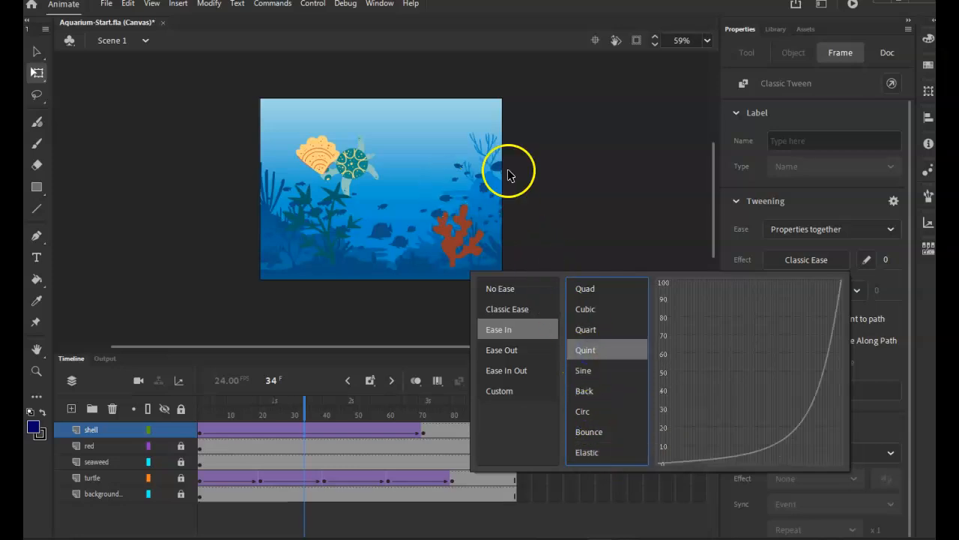
pyautogui.click(459, 20)
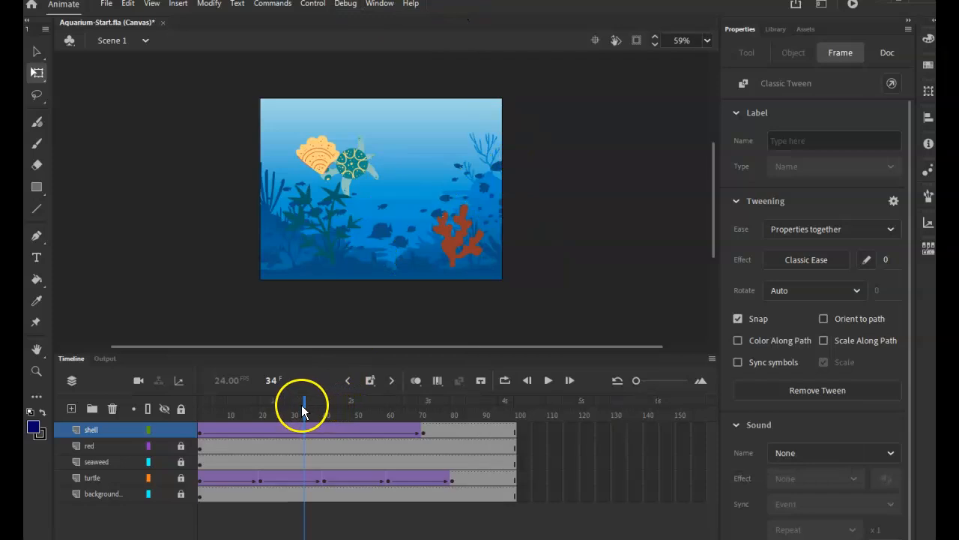
pyautogui.moveTo(304, 412); pyautogui.dragTo(180, 409)
pyautogui.click(547, 381)
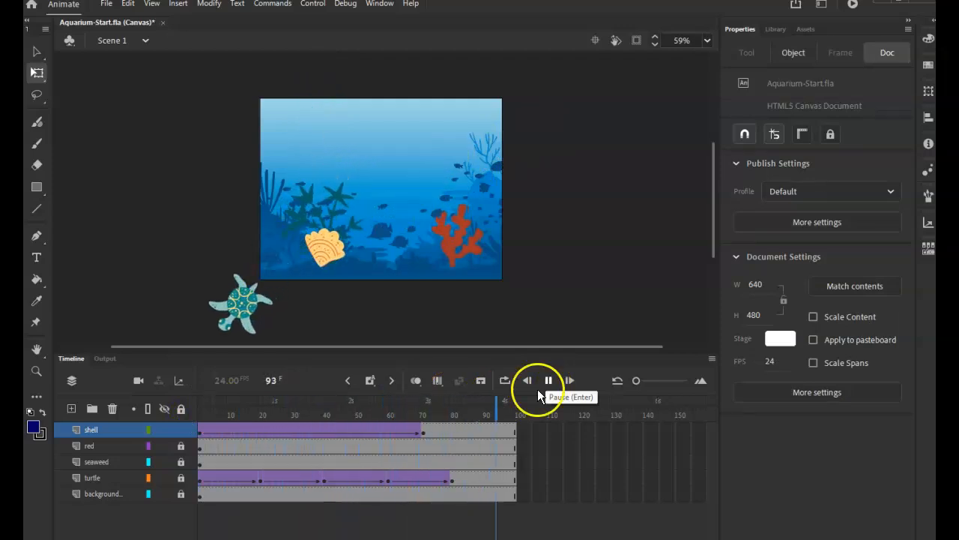
# - Apply the Quint Ease-In effect to the shell layer's classic tween
pyautogui.click(313, 434)
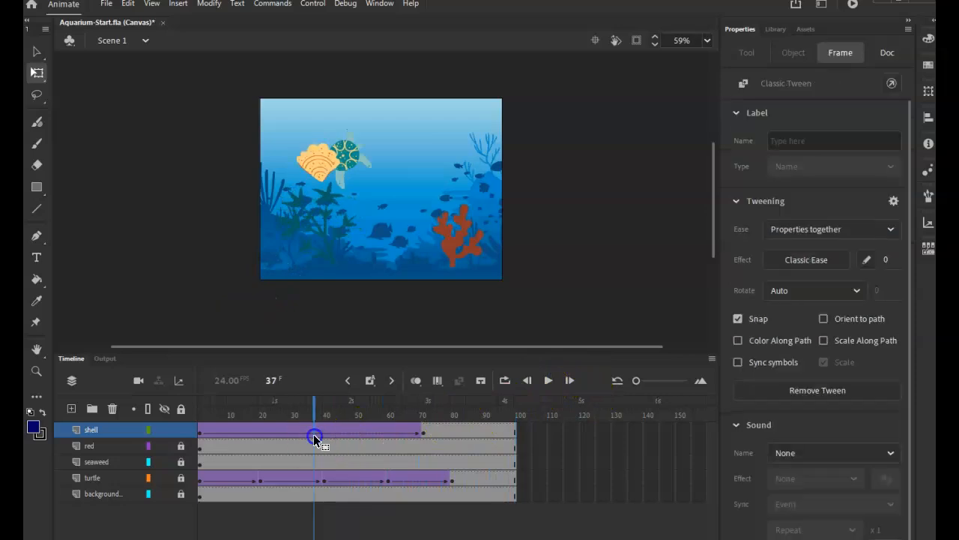
pyautogui.click(803, 260)
pyautogui.click(512, 335)
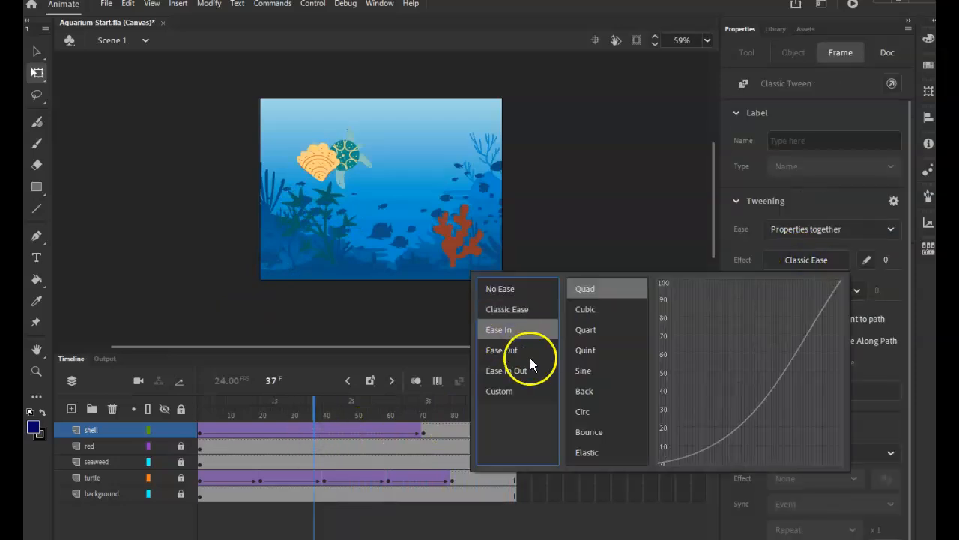
pyautogui.click(577, 352)
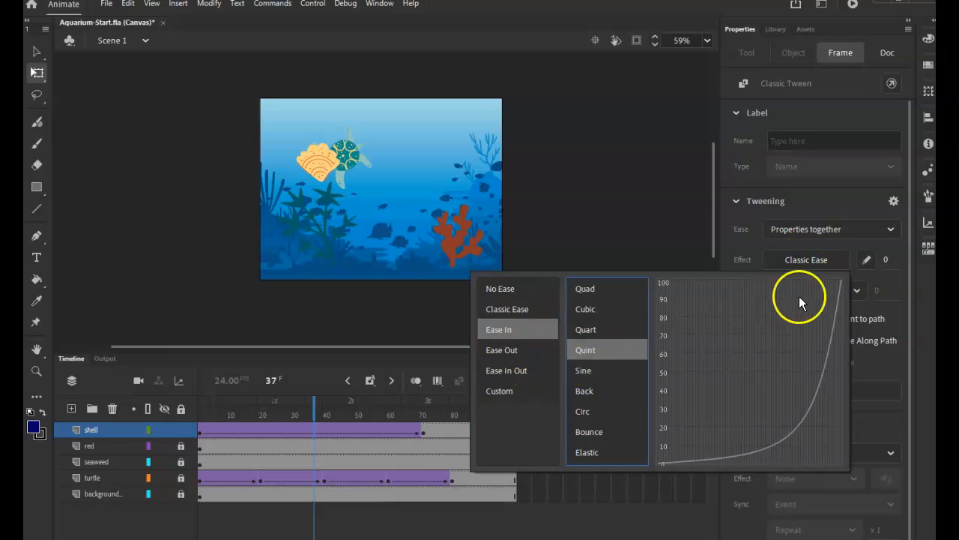
pyautogui.doubleClick(786, 328)
pyautogui.click(407, 338)
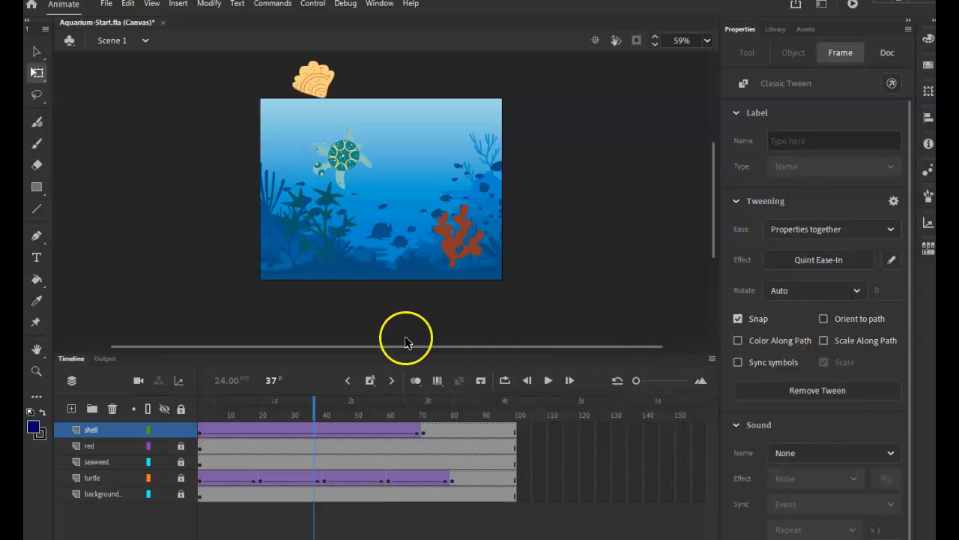
# - Play back the animation to review the shell's fall with the Quint easing
pyautogui.moveTo(317, 411); pyautogui.dragTo(208, 412)
pyautogui.click(457, 401)
pyautogui.click(548, 380)
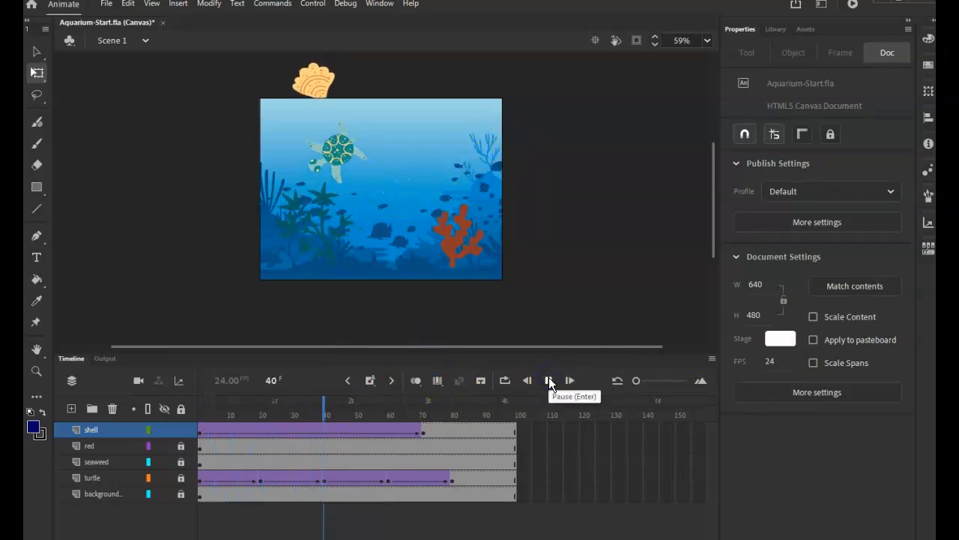
pyautogui.click(550, 382)
# - Compare the Quart, Sine and Back easing curves and apply the Sine Ease-In-Out effect to the shell layer's classic tween
pyautogui.moveTo(508, 407); pyautogui.dragTo(310, 432)
pyautogui.click(811, 263)
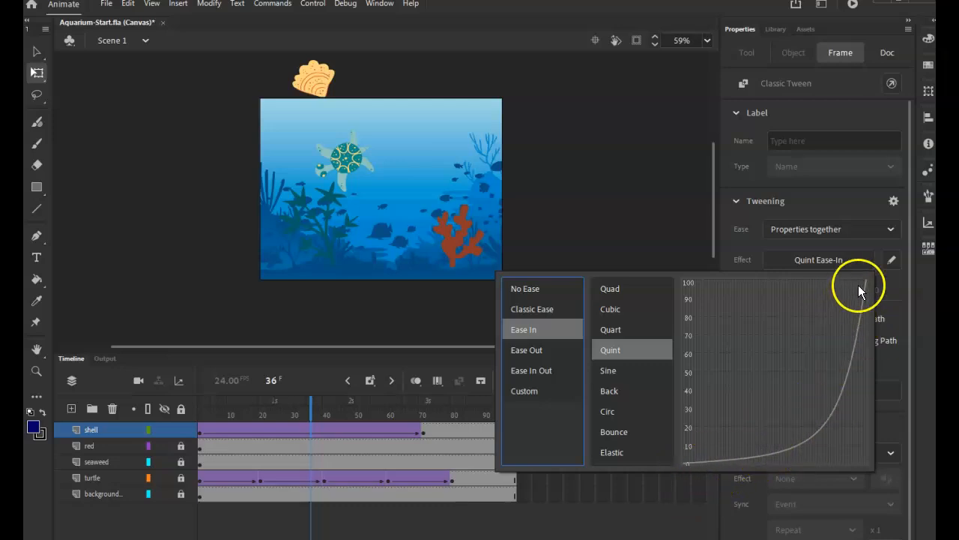
pyautogui.click(617, 332)
pyautogui.click(608, 379)
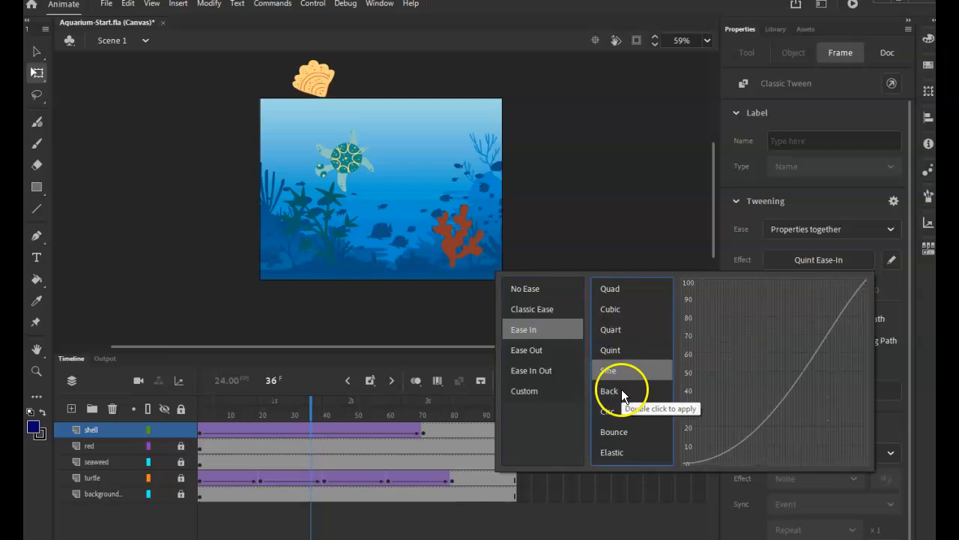
pyautogui.click(531, 371)
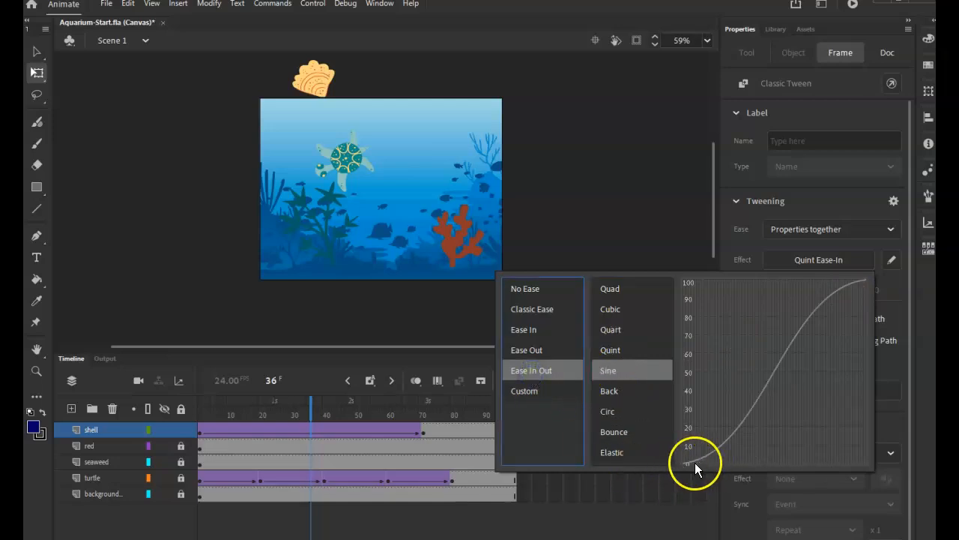
pyautogui.click(542, 370)
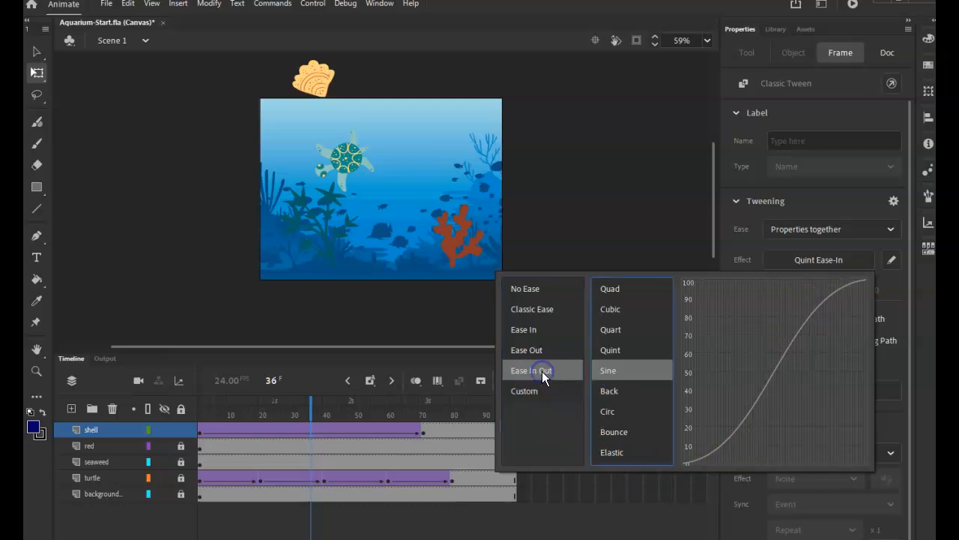
pyautogui.doubleClick(604, 372)
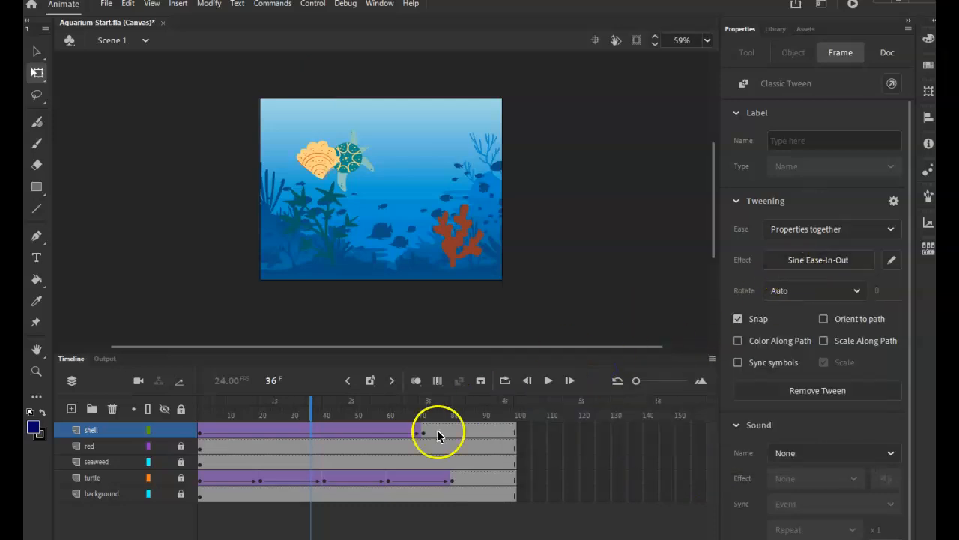
# - Play the animation from the first frame to review the shell's fall with the Sine easing
pyautogui.moveTo(316, 407); pyautogui.dragTo(200, 412)
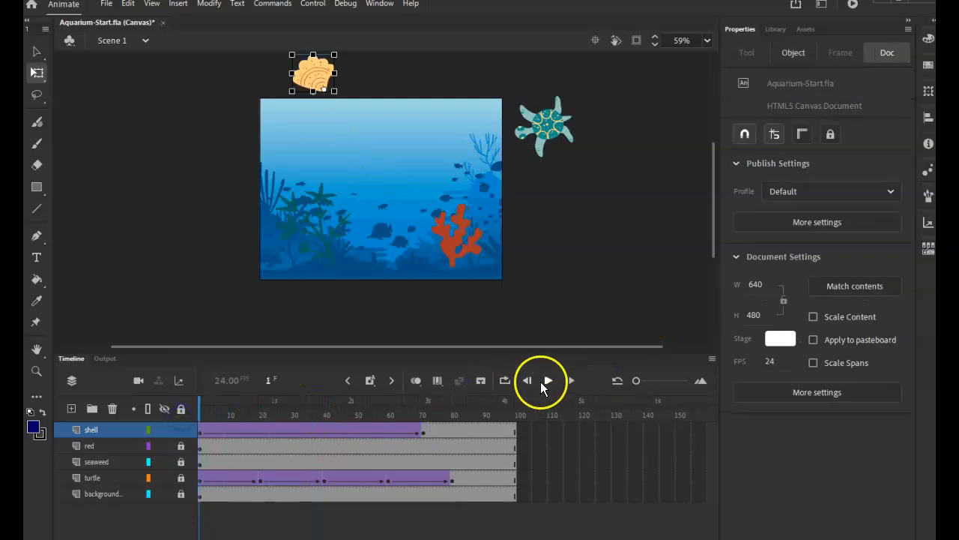
pyautogui.click(549, 381)
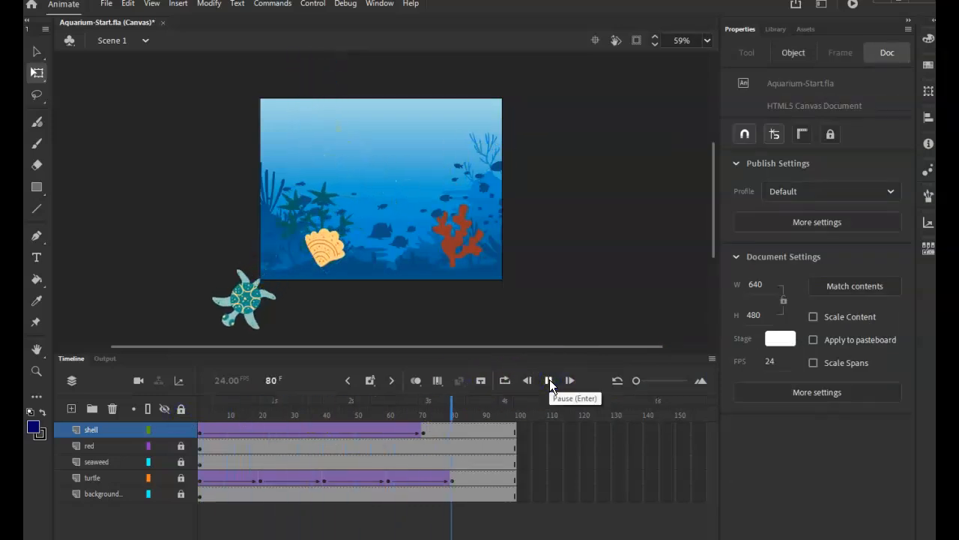
pyautogui.moveTo(487, 407); pyautogui.dragTo(323, 426)
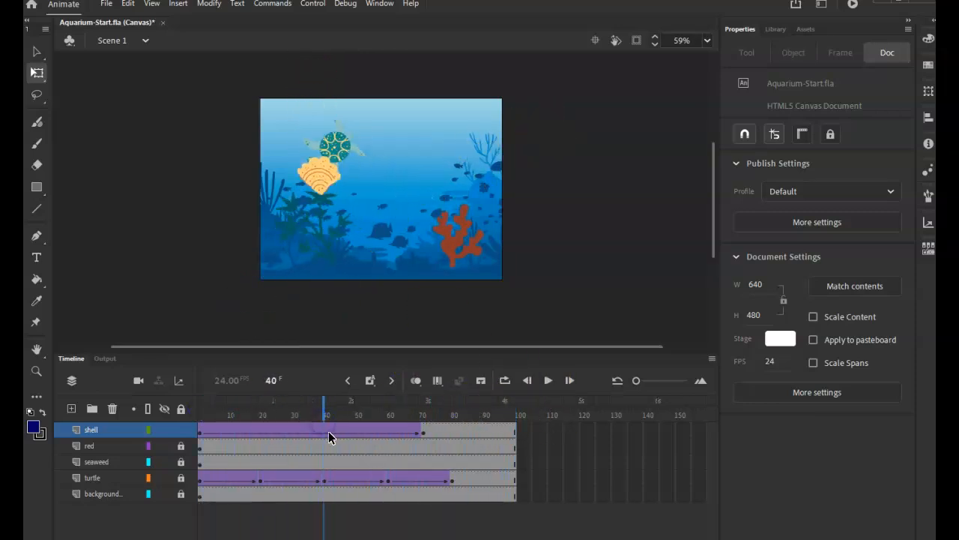
# - Preview the Ease In Out Elastic curve and apply the Bounce Ease-In-Out effect to the shell layer's classic tween
pyautogui.click(329, 433)
pyautogui.click(802, 261)
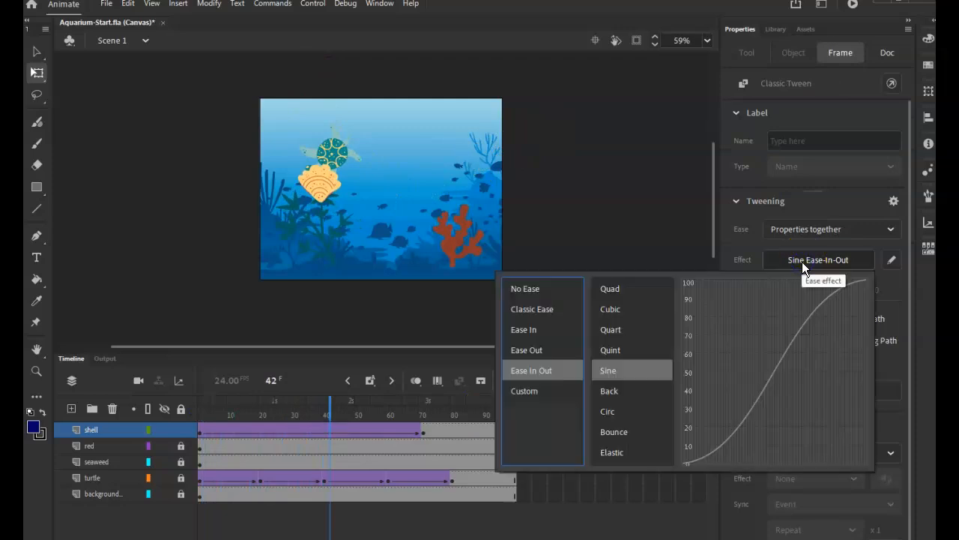
pyautogui.click(603, 450)
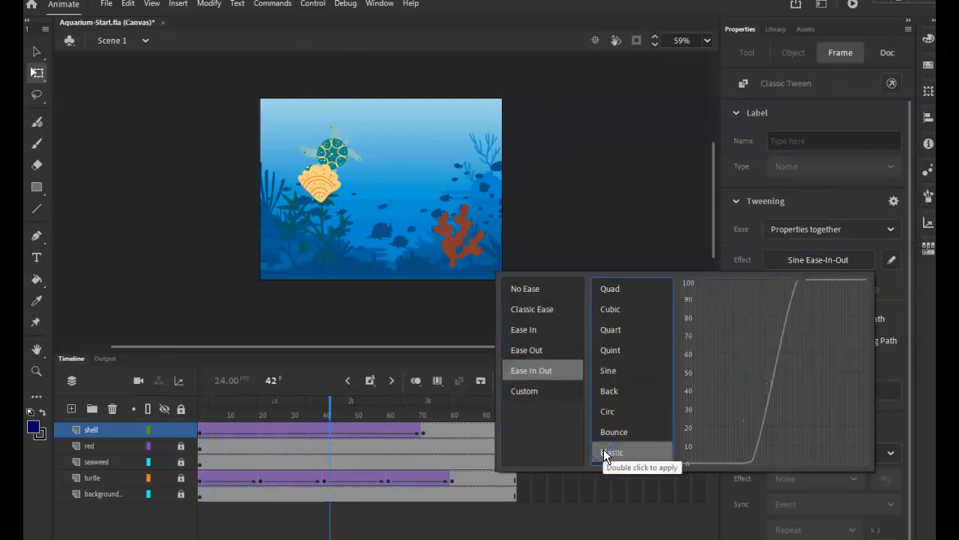
pyautogui.click(613, 434)
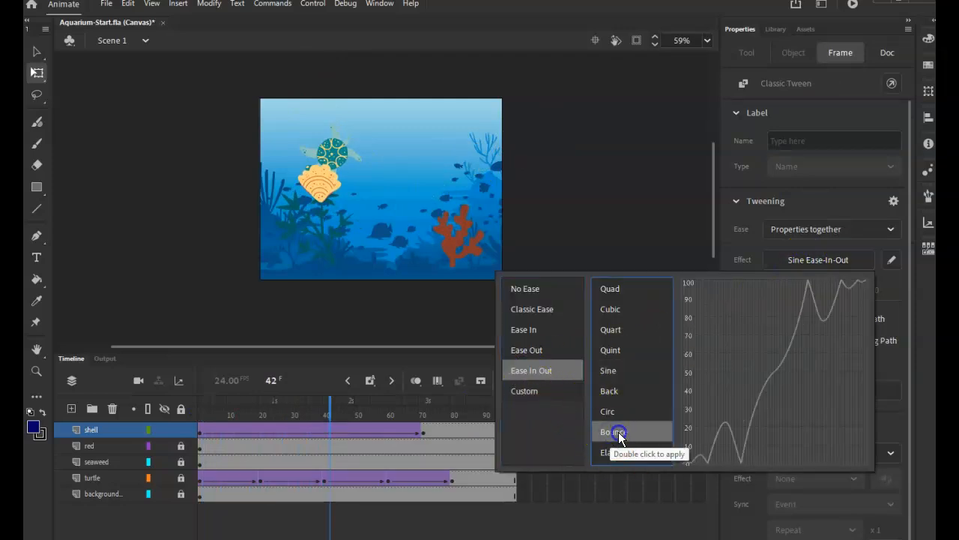
pyautogui.doubleClick(619, 432)
# - Play the animation from frame 1 to review the shell's fall with the Bounce easing
pyautogui.moveTo(326, 409); pyautogui.dragTo(177, 413)
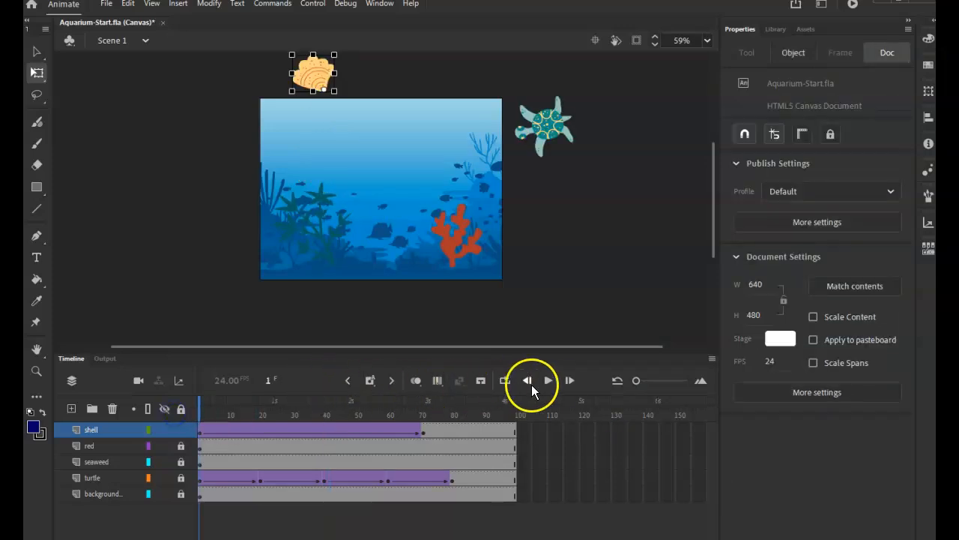
pyautogui.click(548, 382)
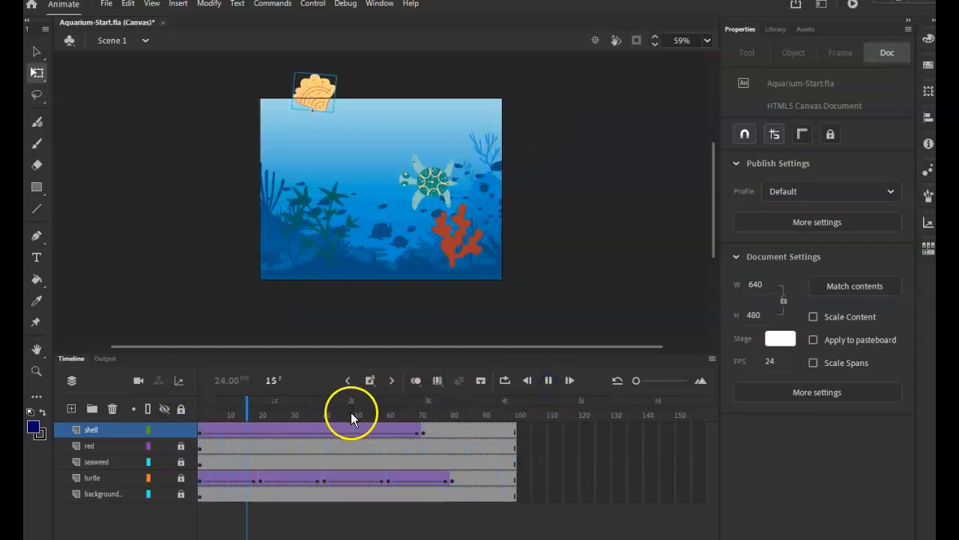
pyautogui.click(547, 381)
# - Select the shell layer's classic tween at frame 34
pyautogui.moveTo(424, 410); pyautogui.dragTo(332, 432)
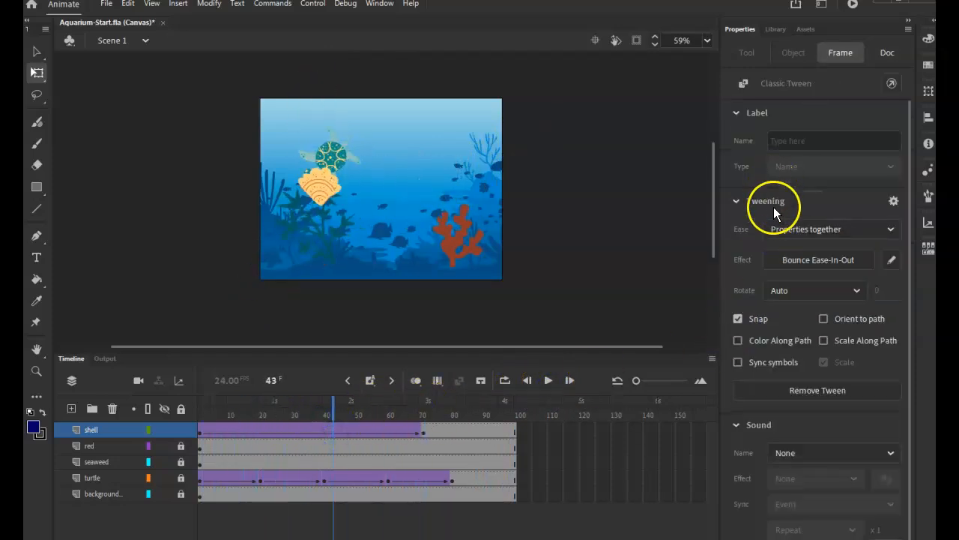
pyautogui.click(304, 432)
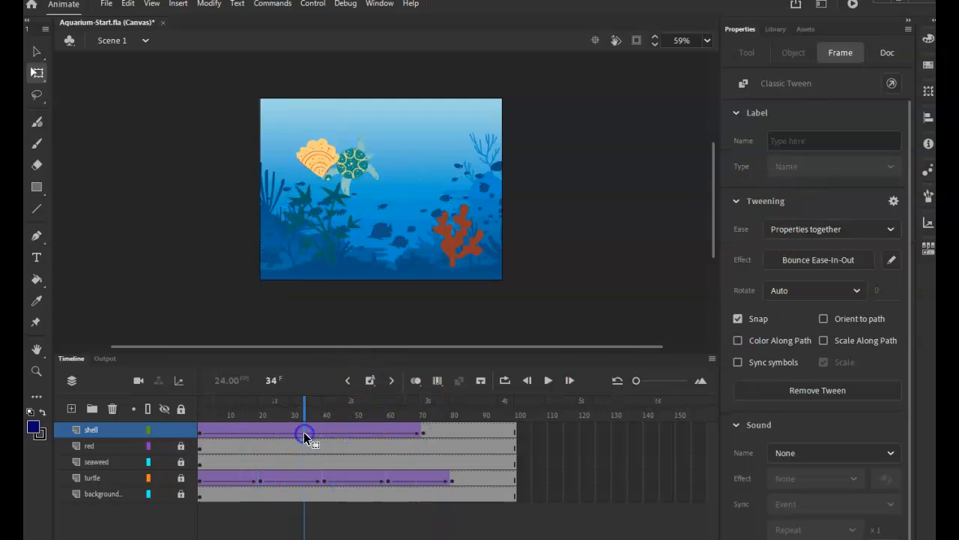